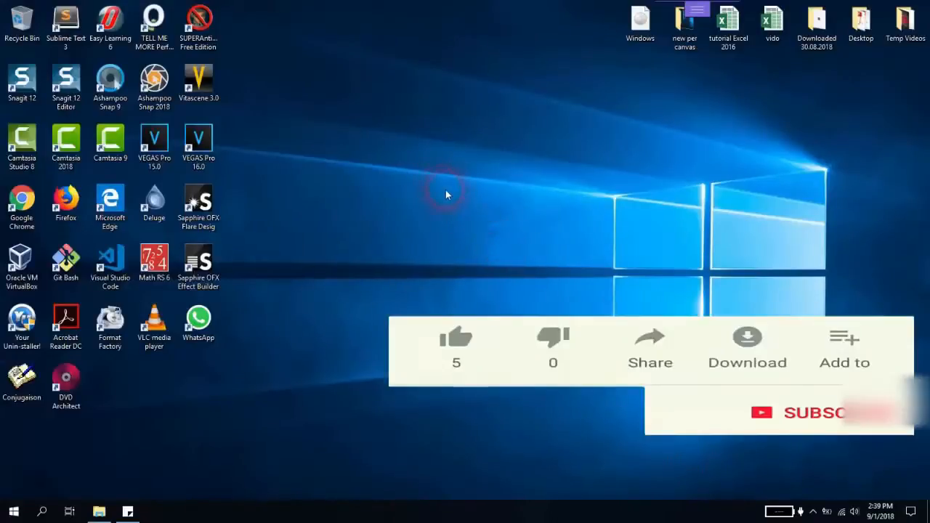
Open Firefox and search the web for "windows 10 download"
left_click(64, 202)
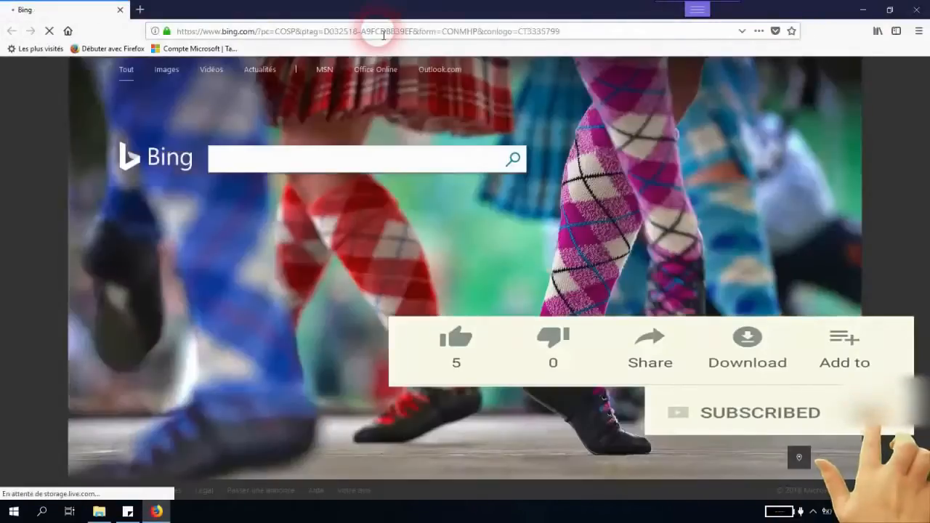
left_click(383, 34)
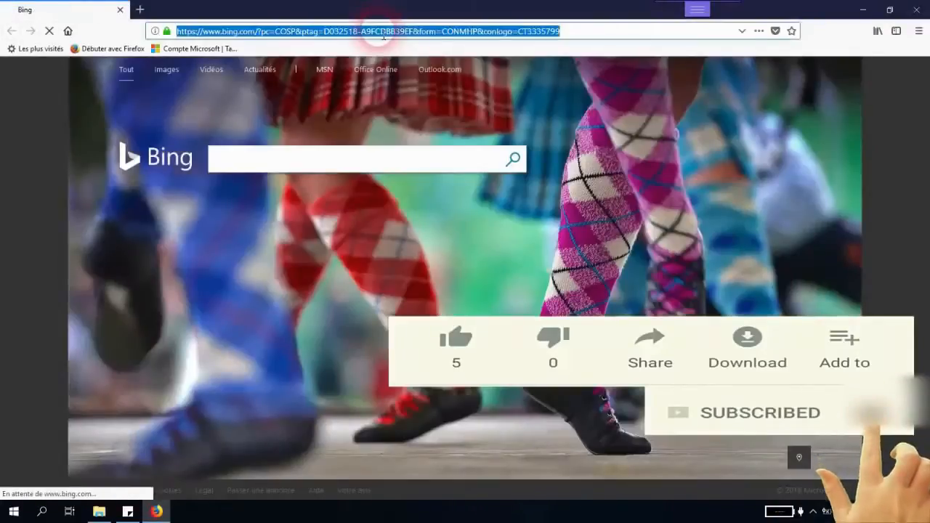
type("window")
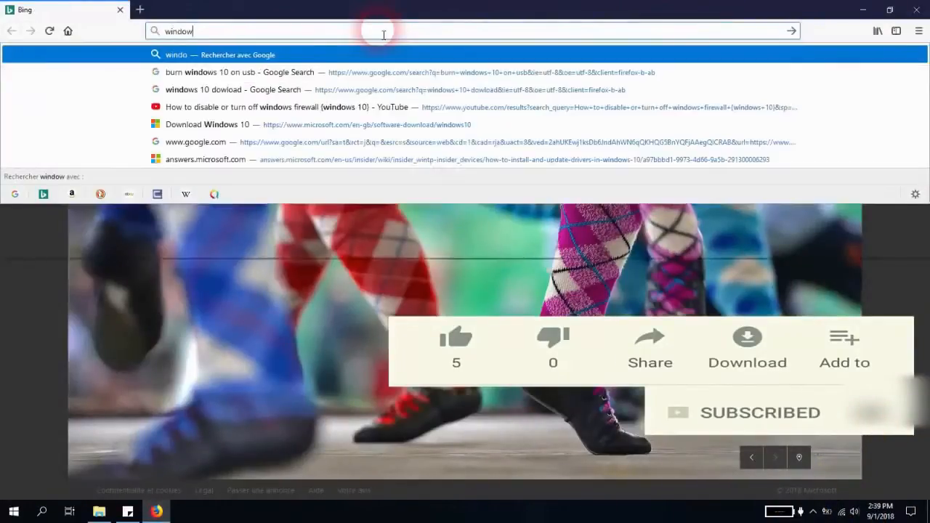
type("s 10")
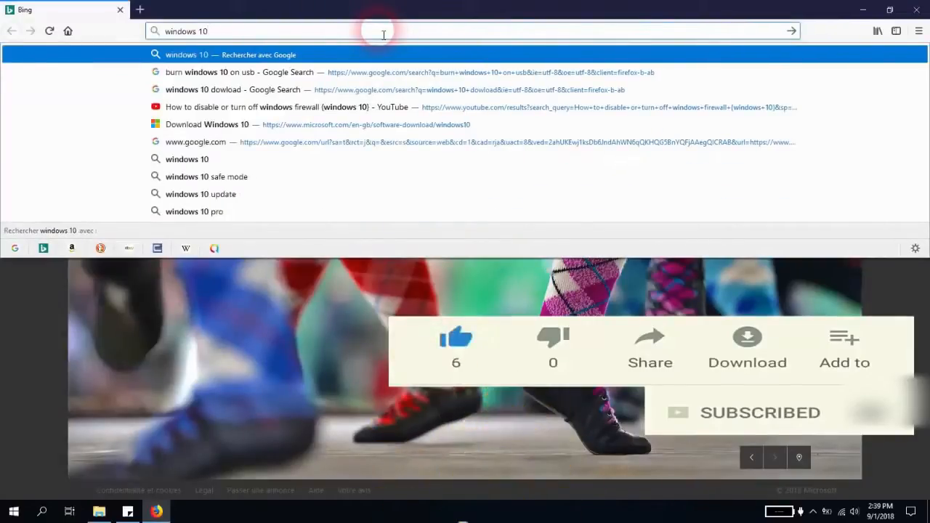
type(" download")
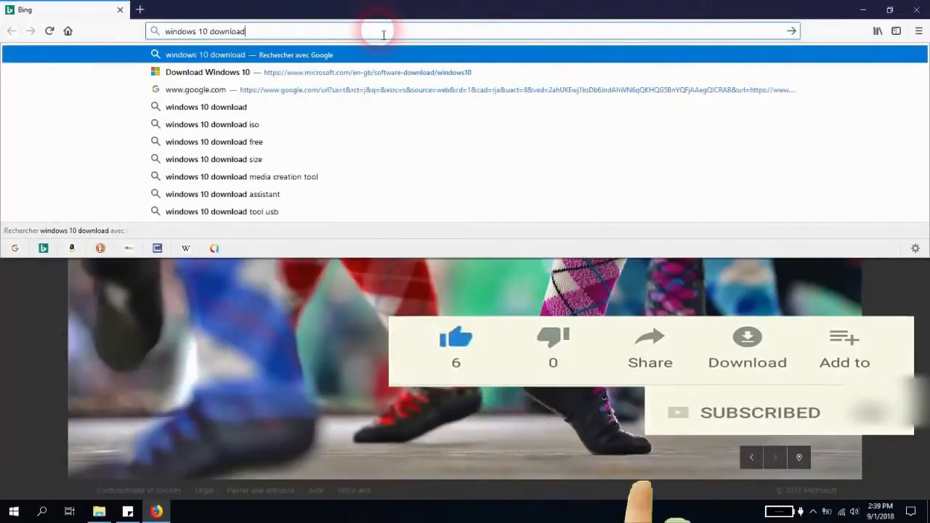
key("Return")
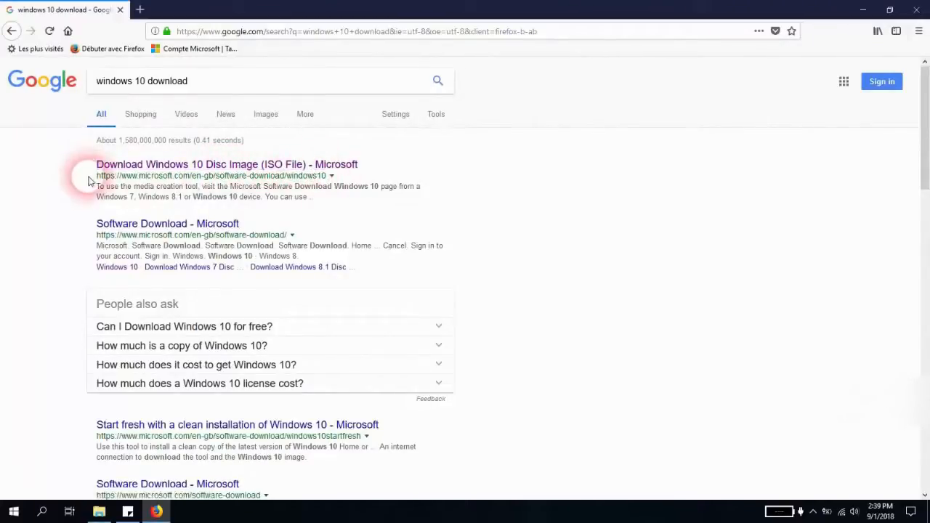
Open the Microsoft search result "Download Windows 10 Disc Image (ISO File)"
left_click_drag(92, 178, 199, 180)
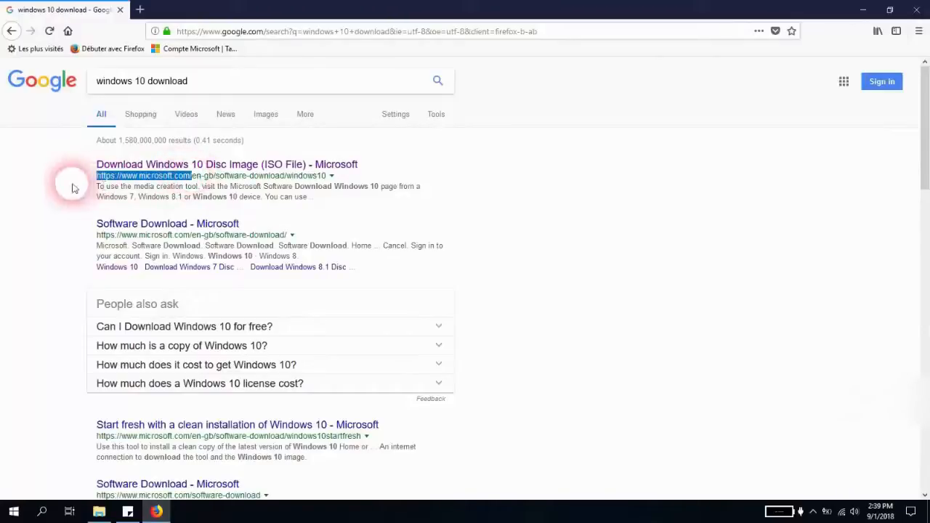
left_click(72, 187)
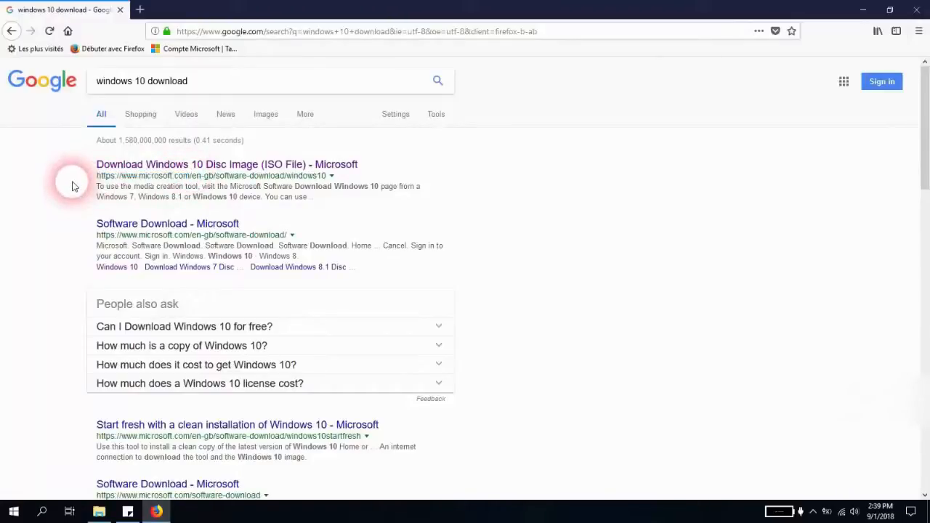
left_click(133, 169)
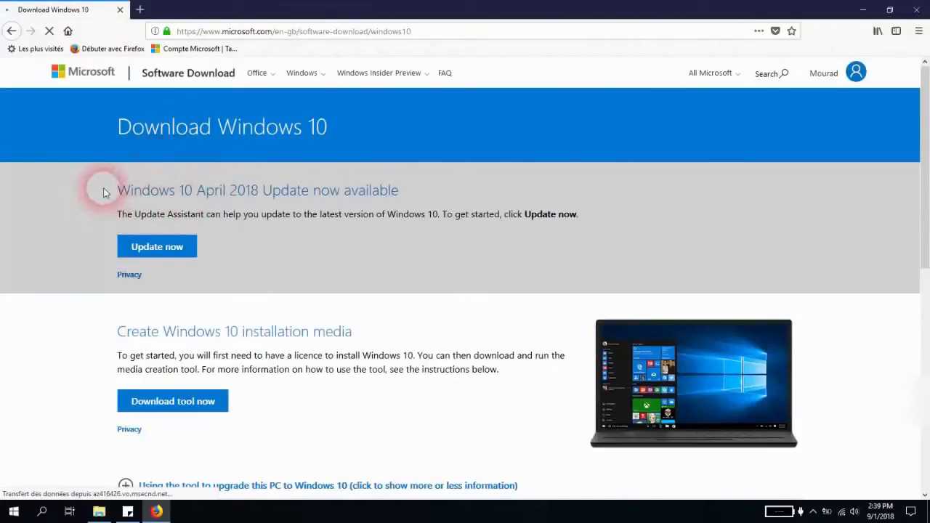
Download the media creation tool from the "Create Windows 10 installation media" section and save MediaCreationTool1803.exe
left_click_drag(104, 193, 128, 180)
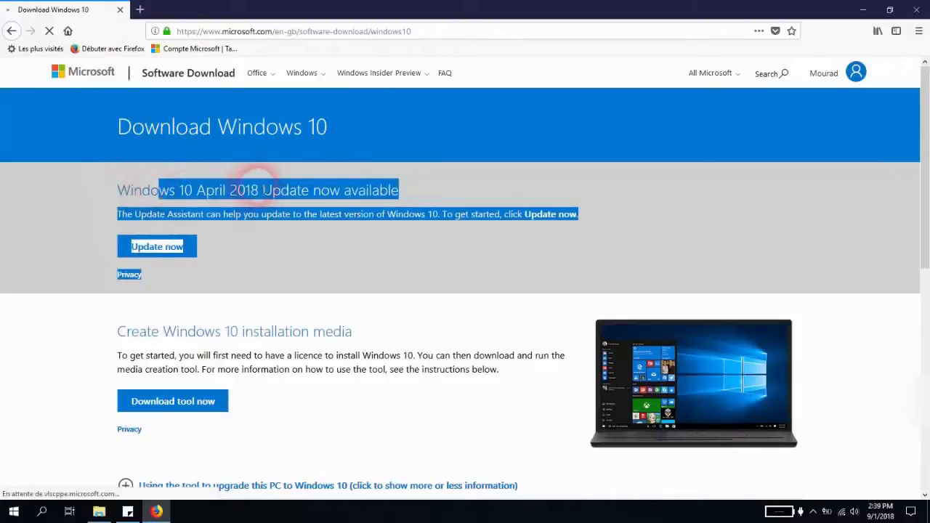
left_click(287, 191)
scroll(291, 193, "down", 2)
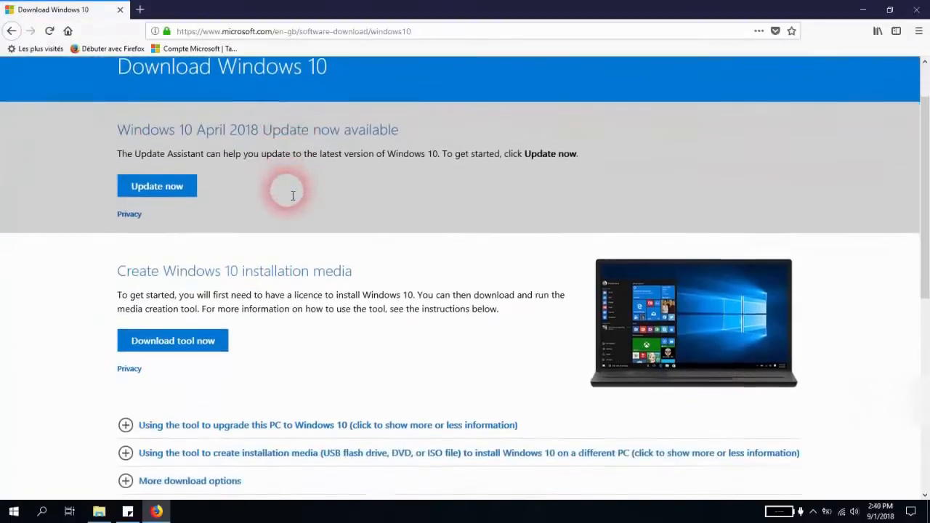
scroll(291, 193, "down", 3)
left_click_drag(139, 173, 200, 142)
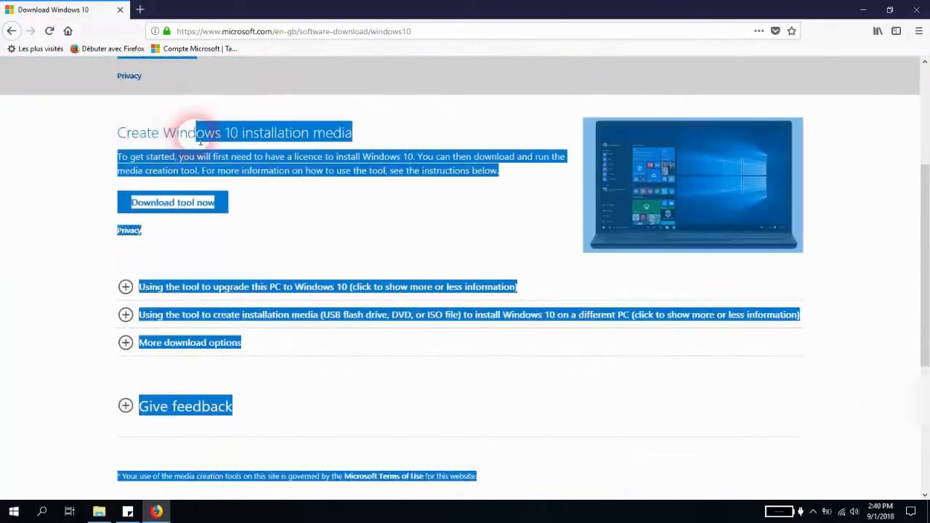
left_click(169, 135)
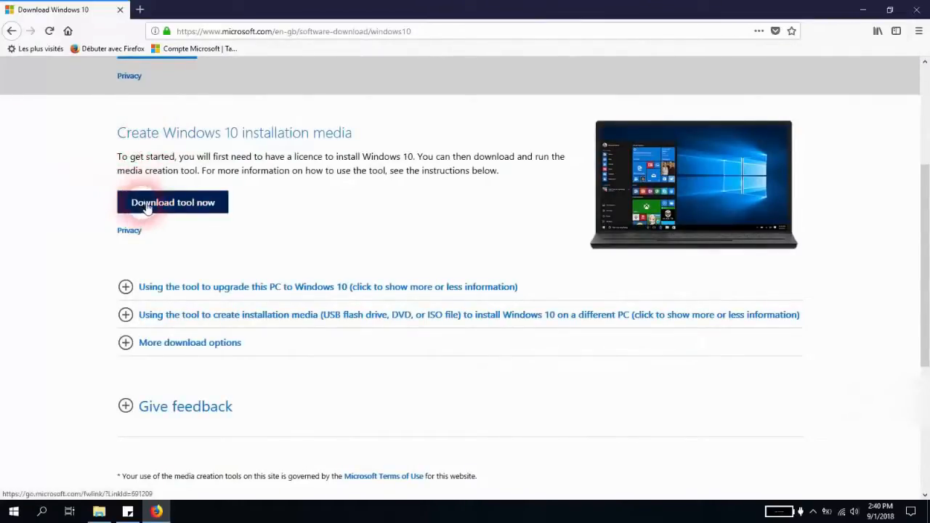
left_click(148, 207)
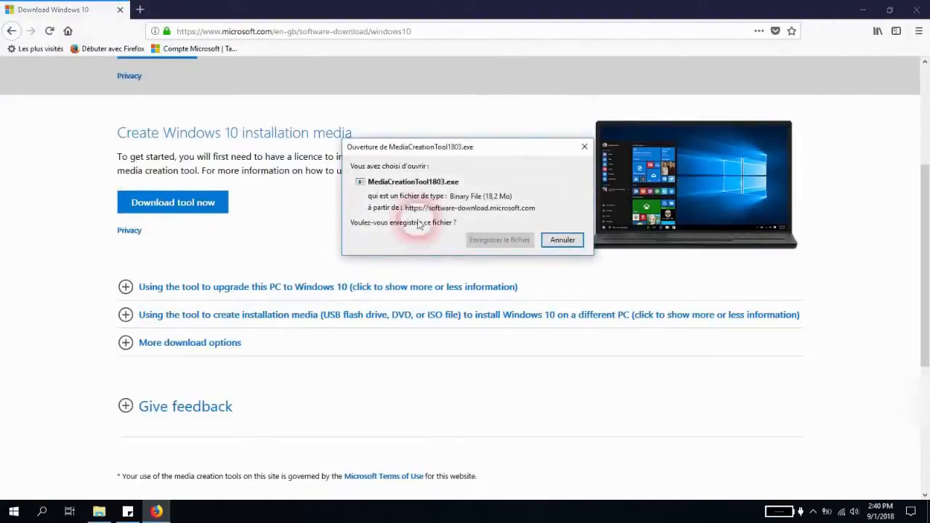
left_click(495, 241)
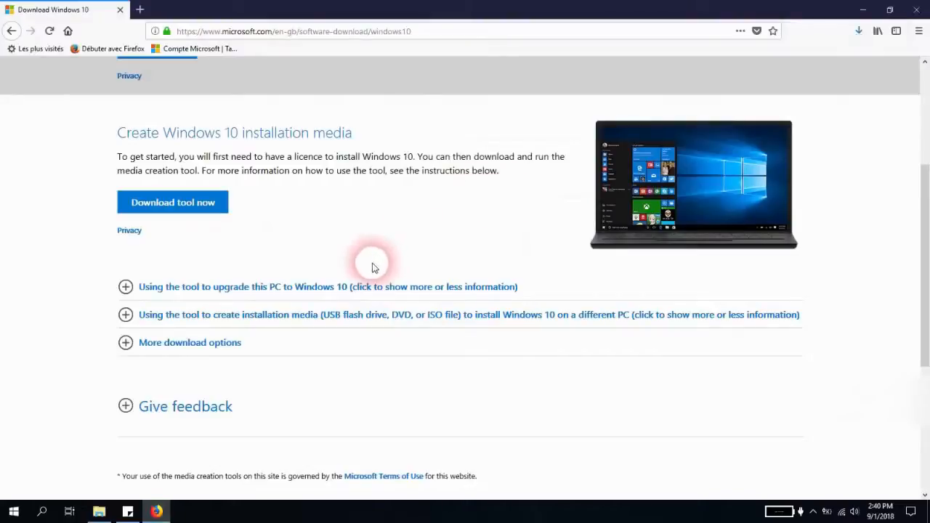
Run the downloaded MediaCreationTool1803.exe and minimize the browser window
left_click(859, 31)
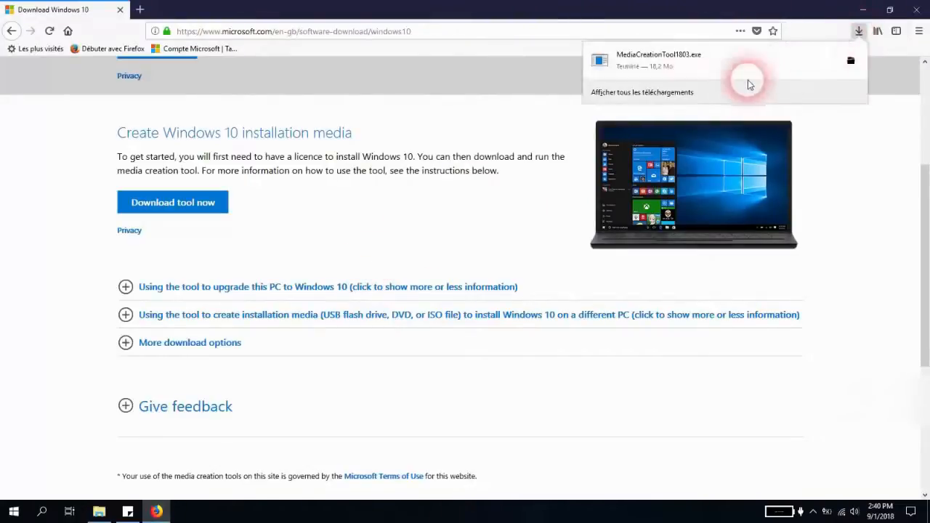
left_click(771, 65)
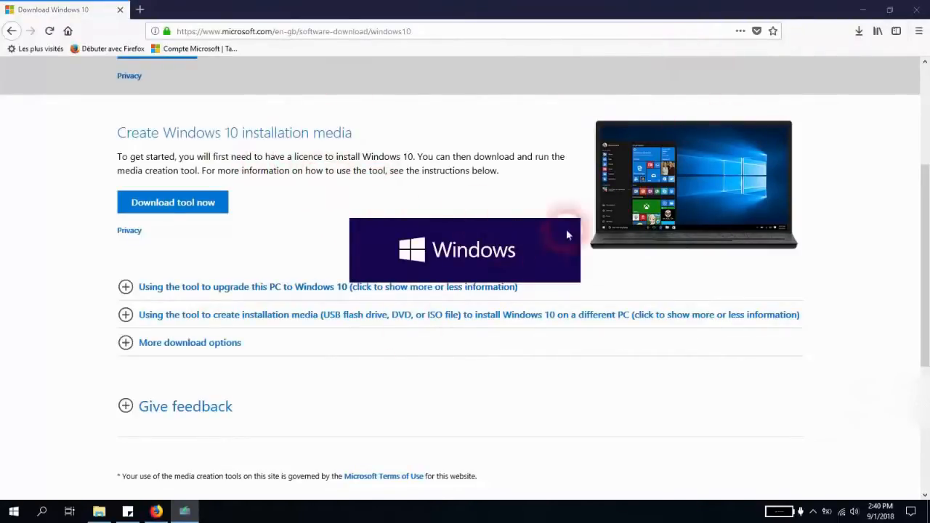
left_click(863, 9)
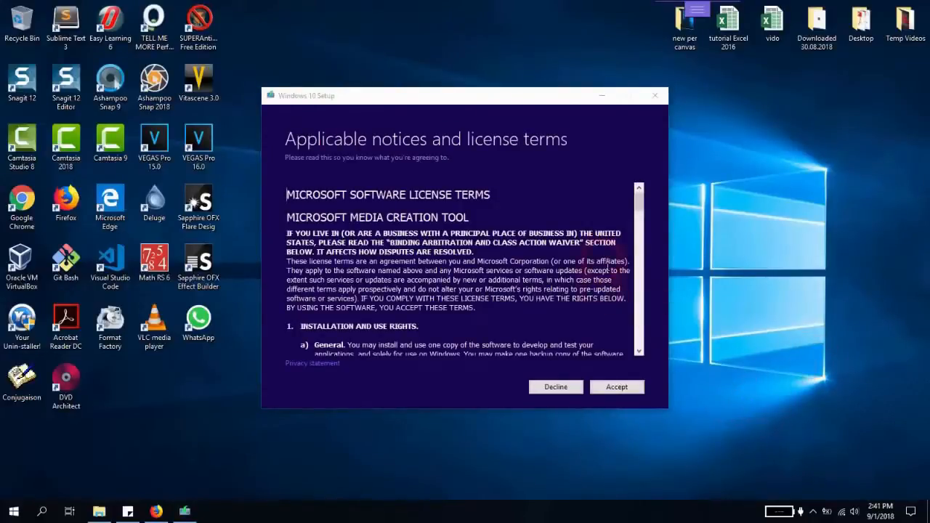
Accept the license terms in Windows 10 Setup and choose to create installation media for another PC
scroll(596, 259, "down", 3)
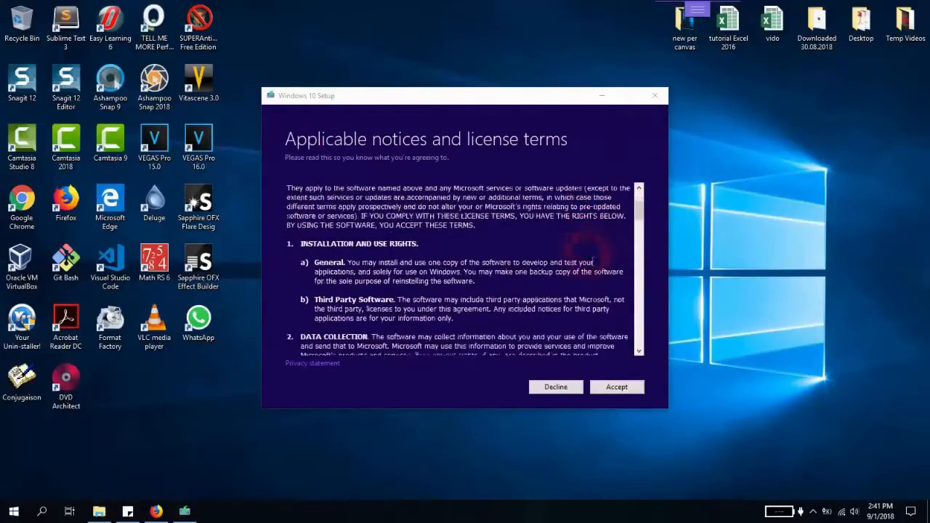
scroll(447, 272, "down", 20)
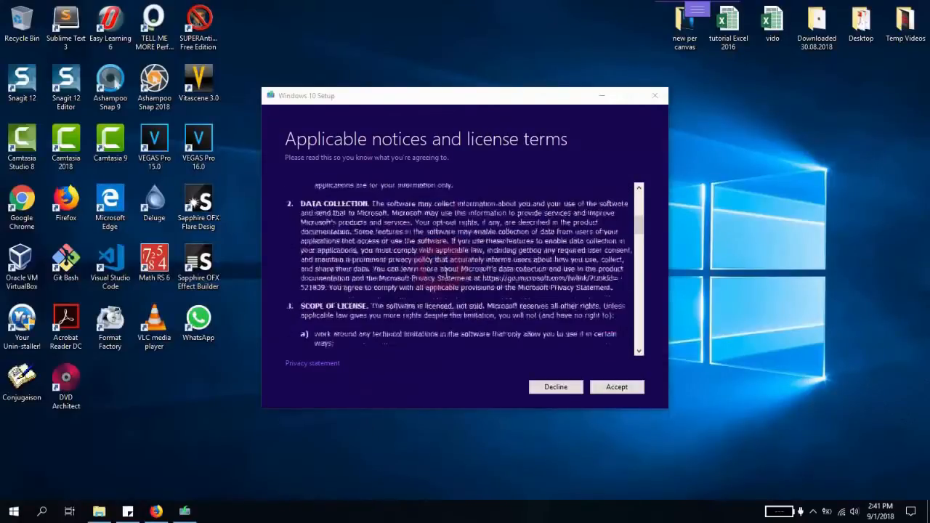
scroll(450, 283, "down", 3)
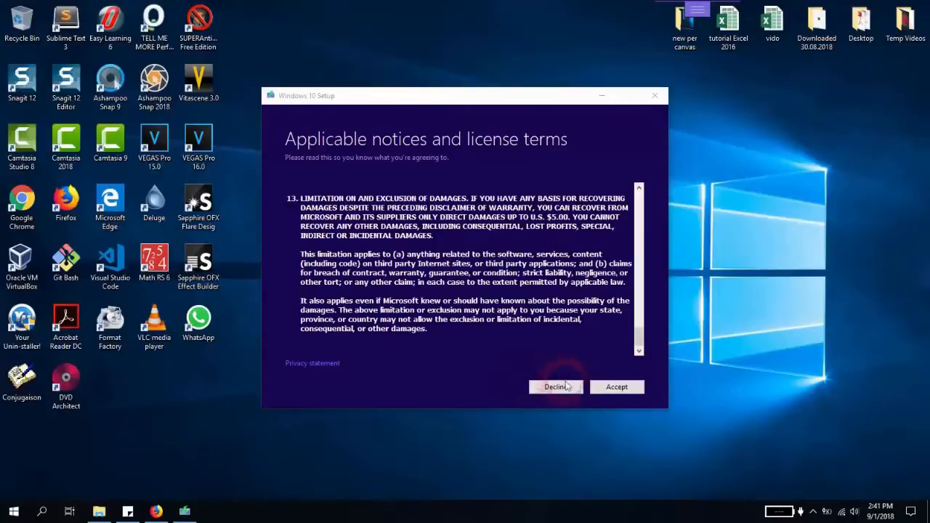
left_click(619, 385)
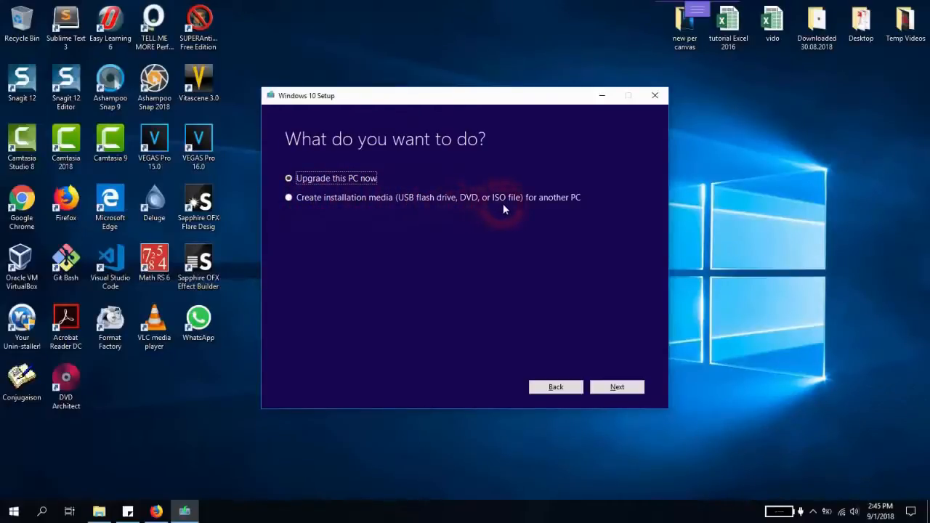
left_click(335, 200)
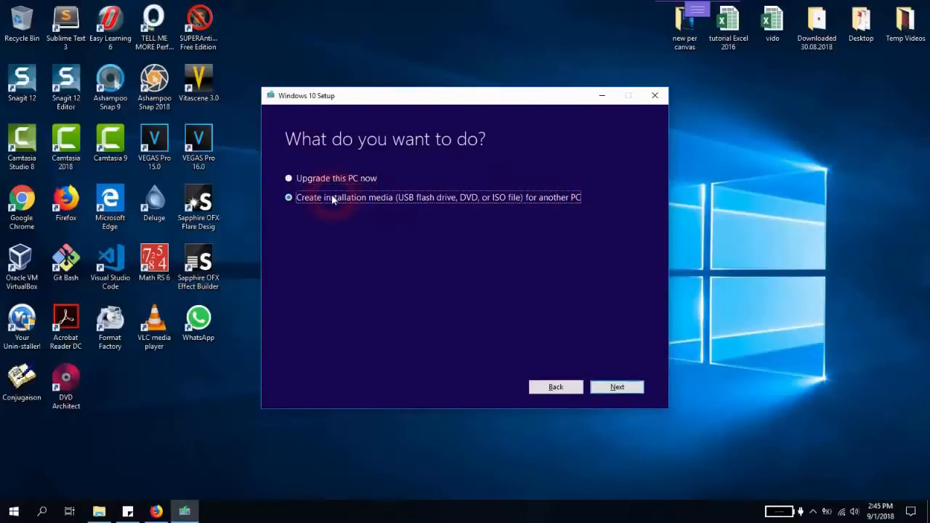
left_click(616, 387)
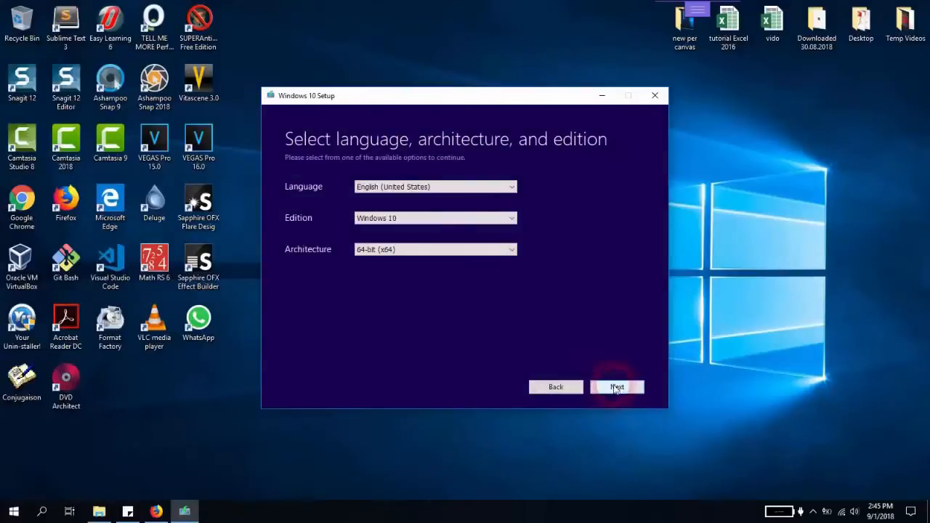
Review the language, edition and architecture choices, keep English (United States), Windows 10 and 64-bit (x64), and continue
left_click(467, 190)
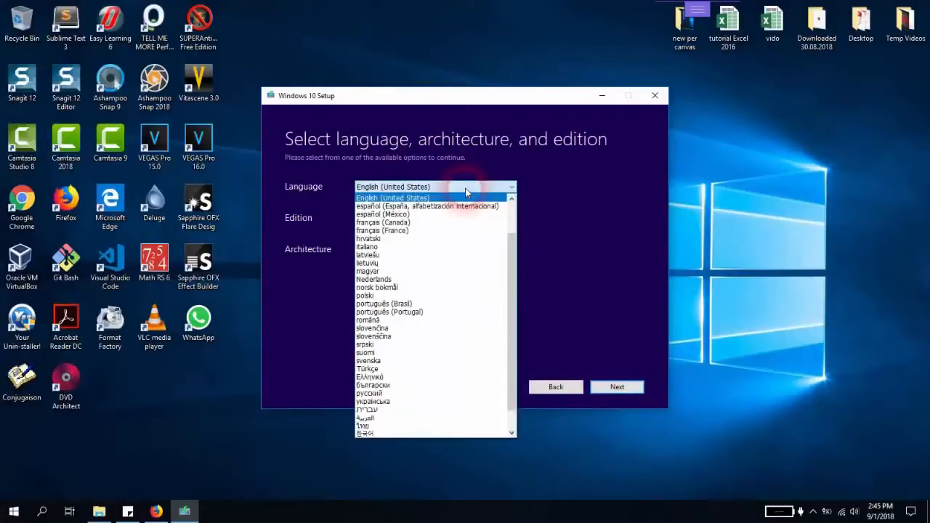
scroll(432, 274, "down", 1)
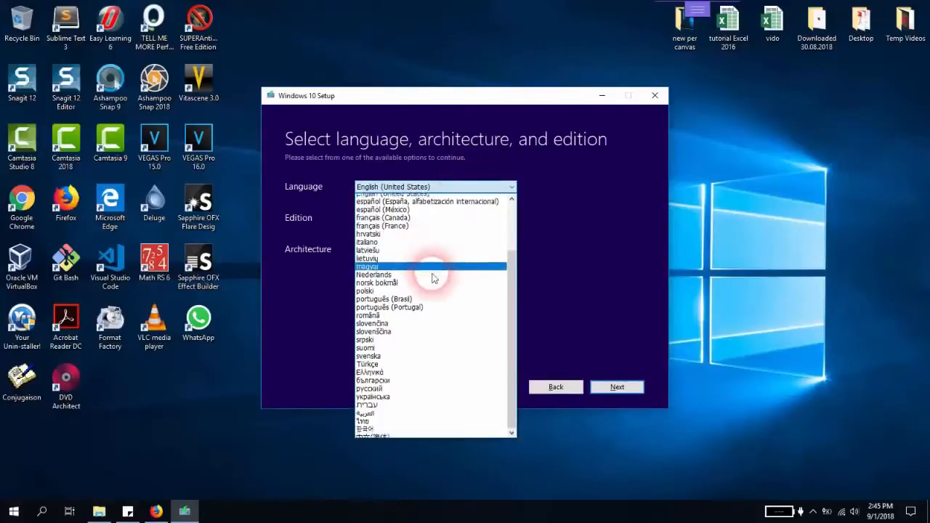
scroll(436, 288, "up", 4)
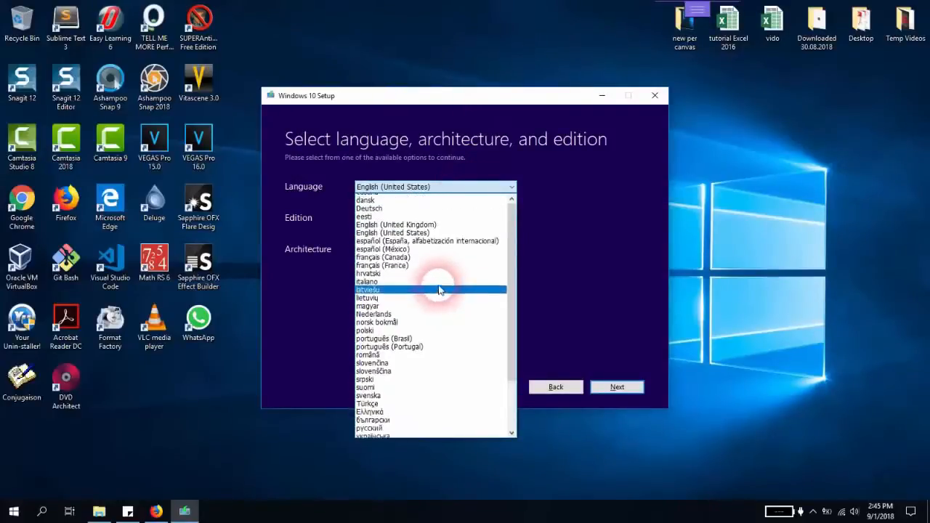
left_click(587, 217)
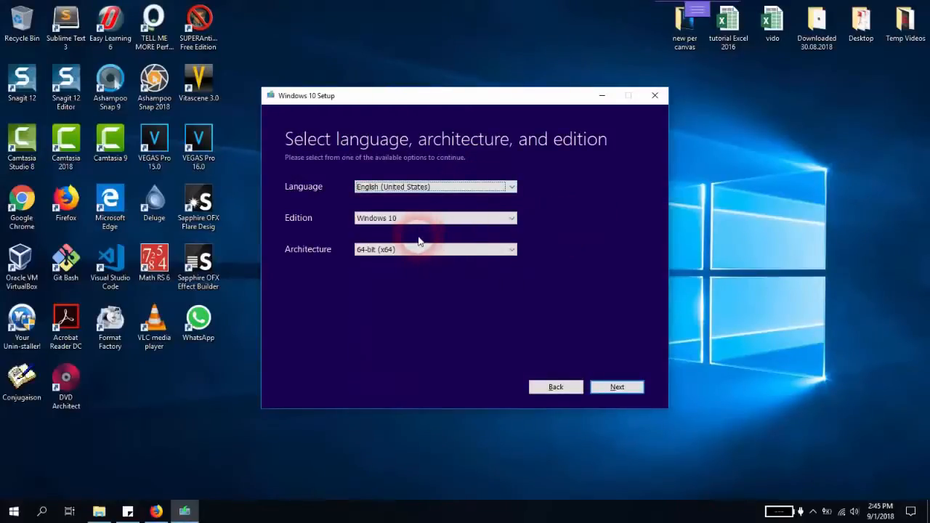
left_click(364, 218)
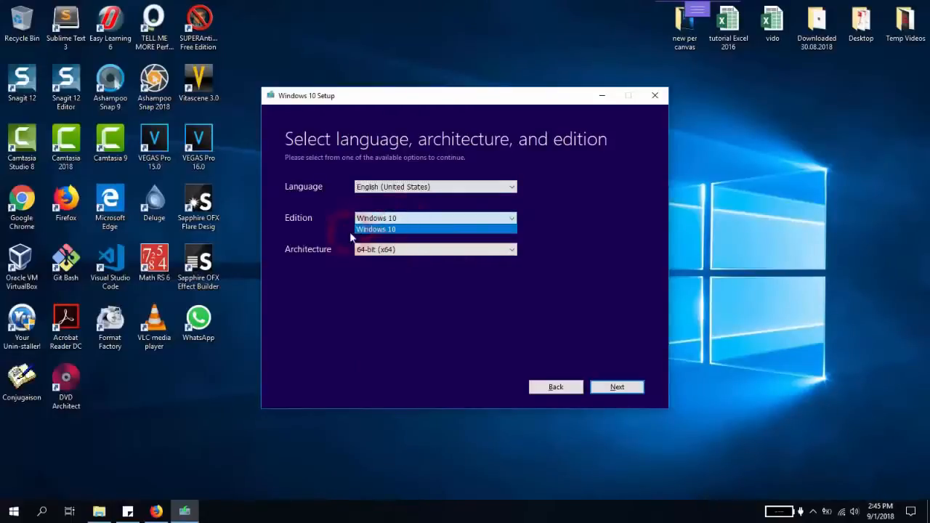
left_click(326, 240)
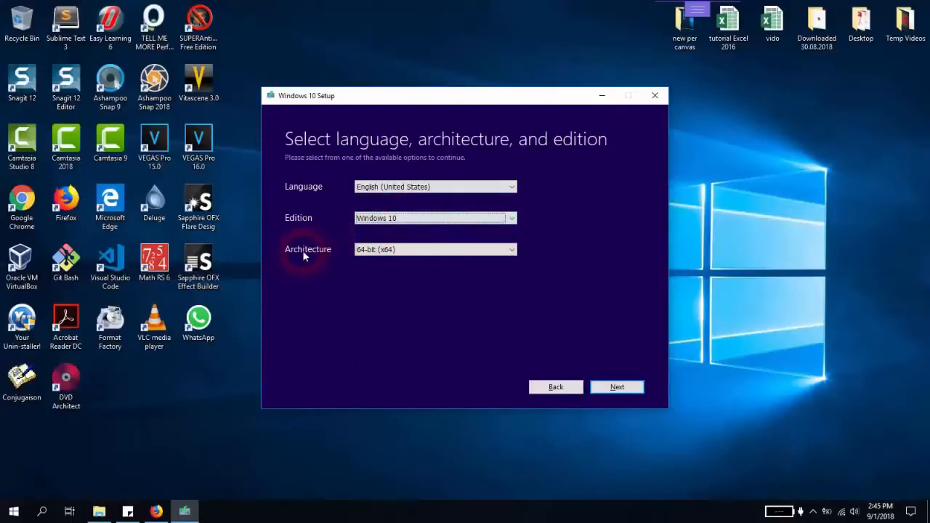
left_click(359, 250)
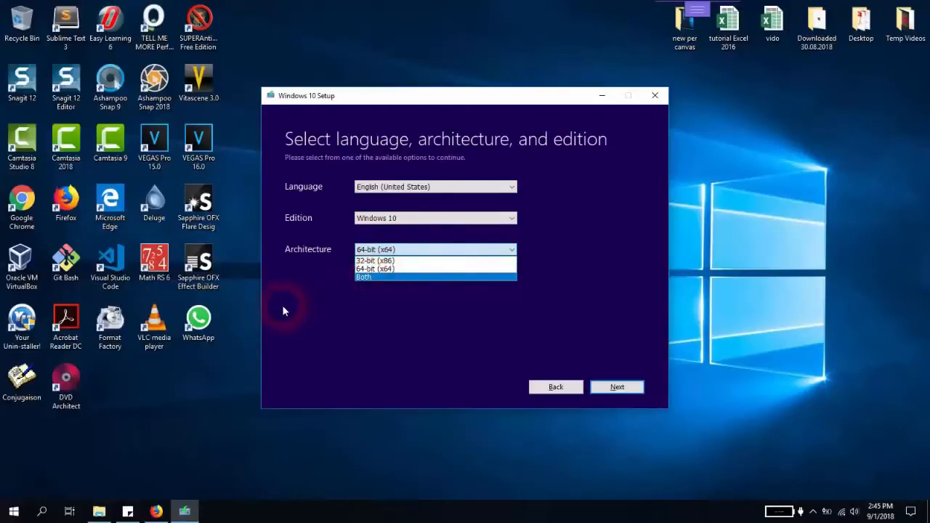
left_click(310, 288)
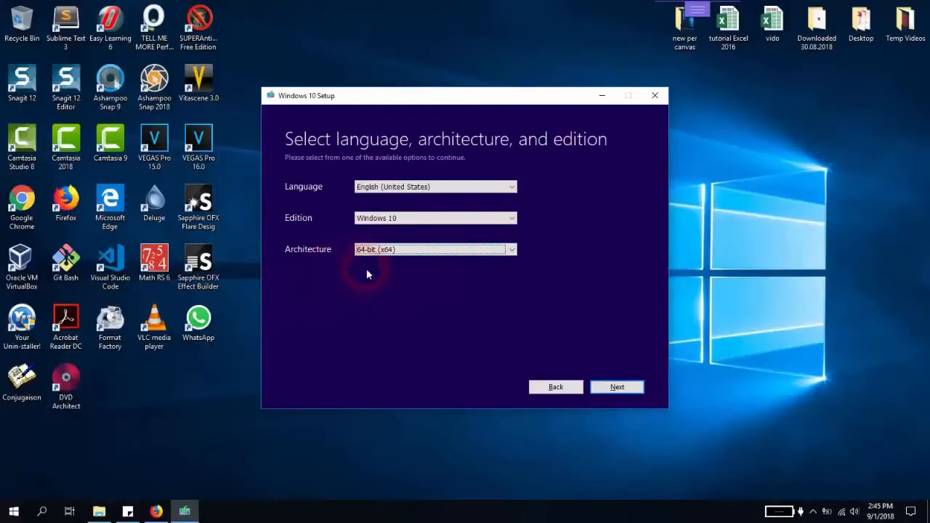
left_click(620, 388)
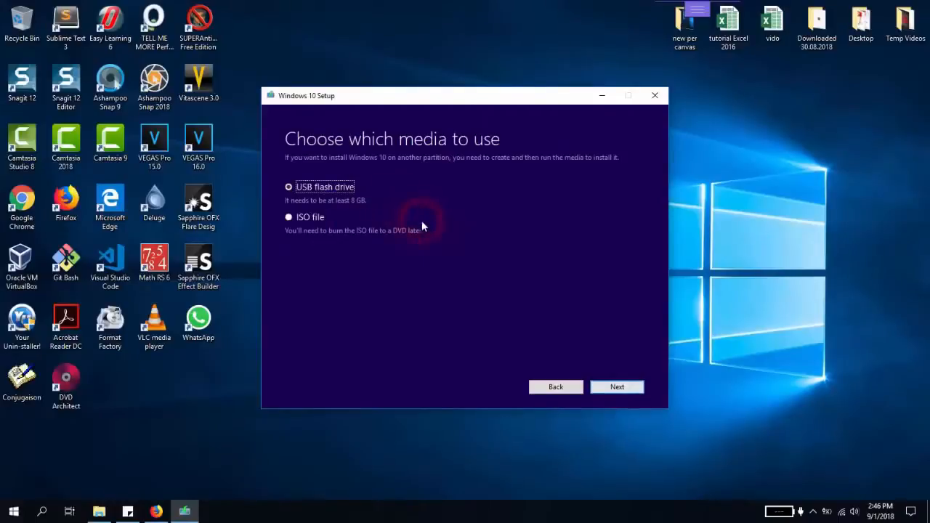
Choose ISO file as the media to use in Windows 10 Setup and continue to the save location
left_click(310, 191)
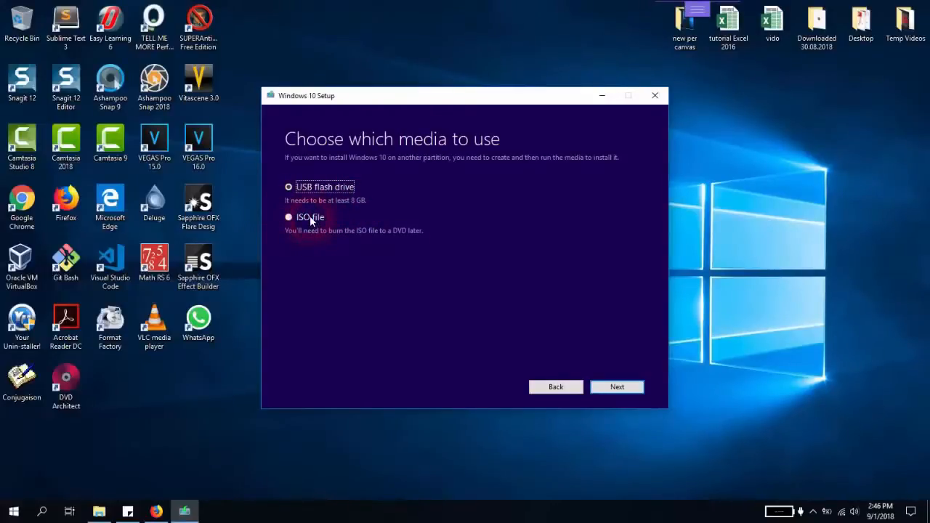
left_click(311, 221)
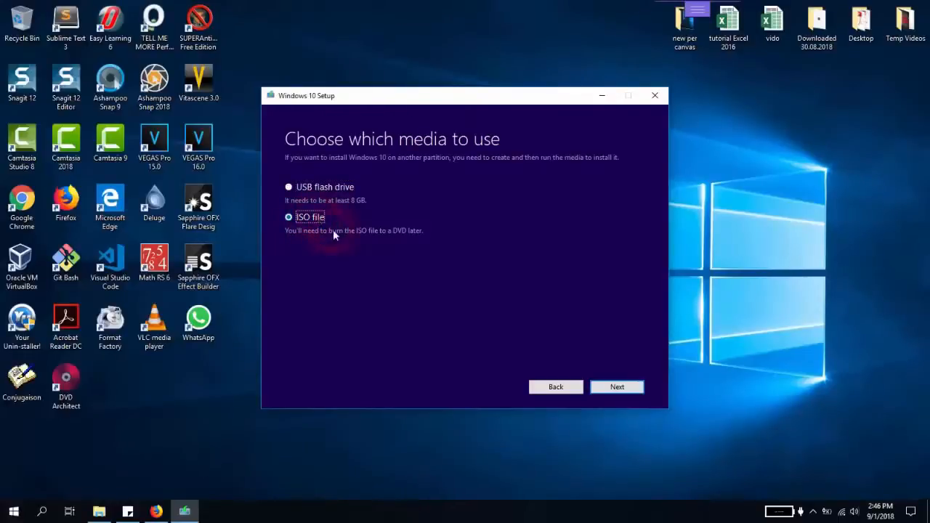
left_click(611, 388)
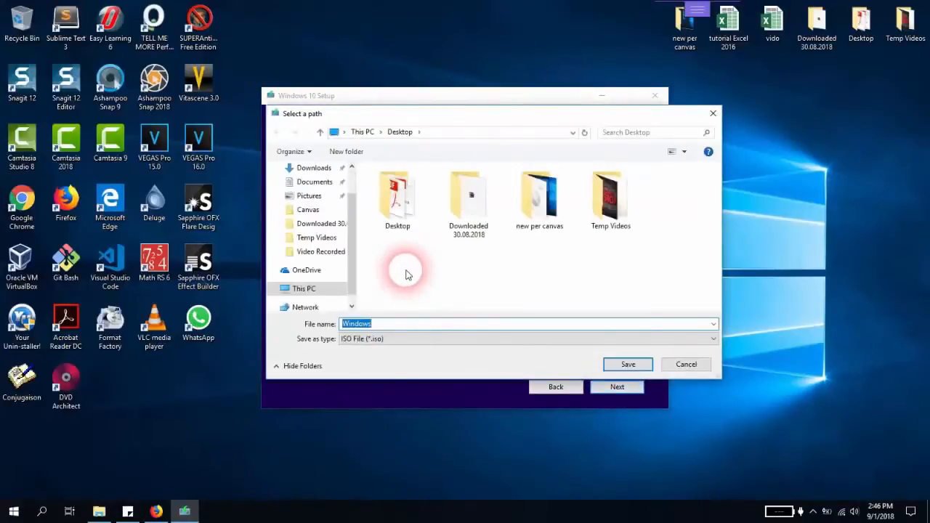
Save the ISO file on the Desktop under the name "Windows 10 64 bit", keeping the ISO File (*.iso) type
left_click(367, 340)
left_click(351, 346)
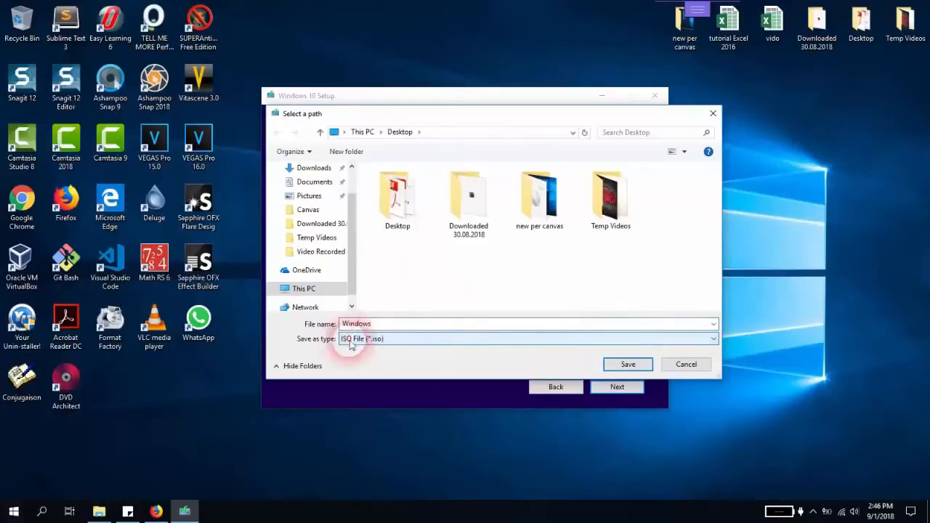
left_click(386, 328)
type("10")
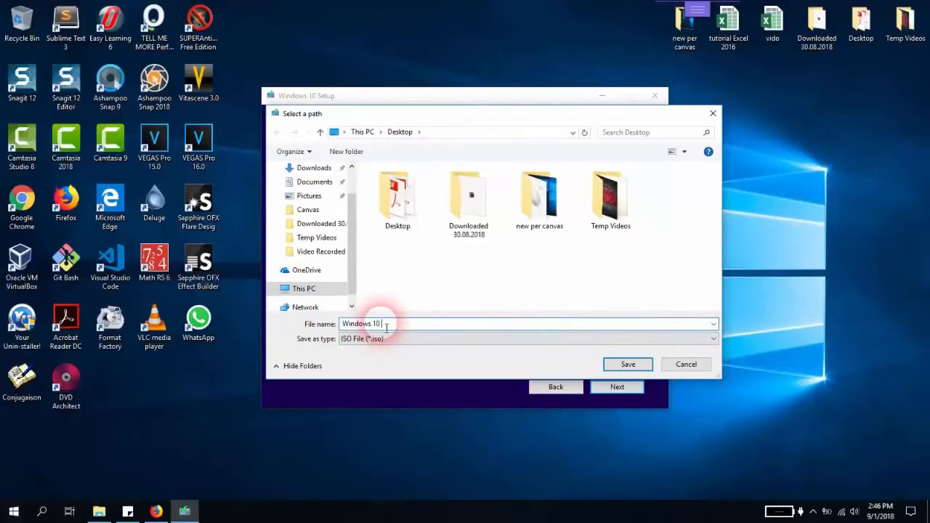
type(" 64 bit")
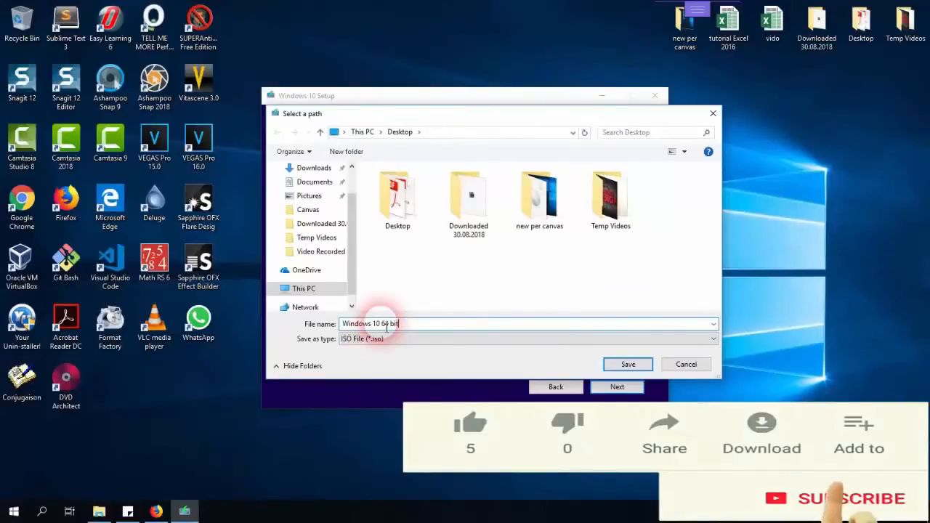
key("Return")
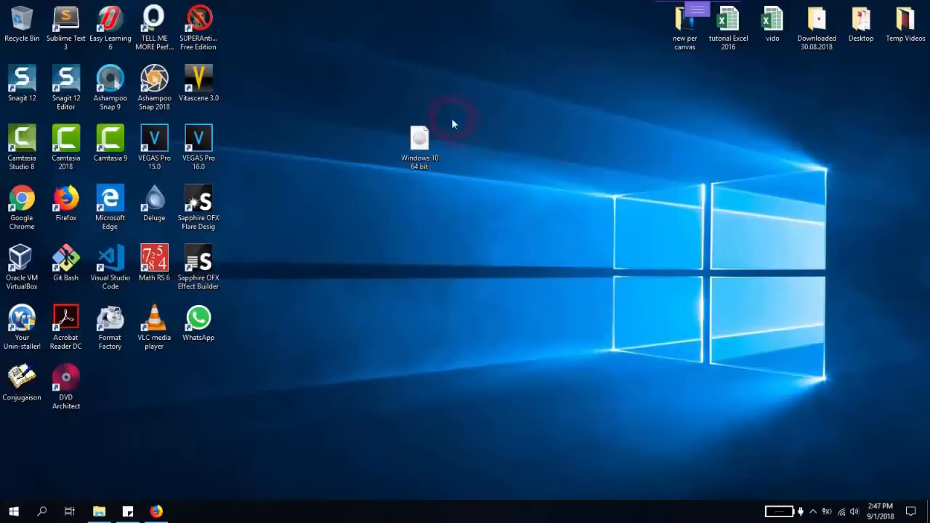
Select the created "Windows 10 64 bit" ISO file on the desktop
left_click_drag(397, 95, 459, 187)
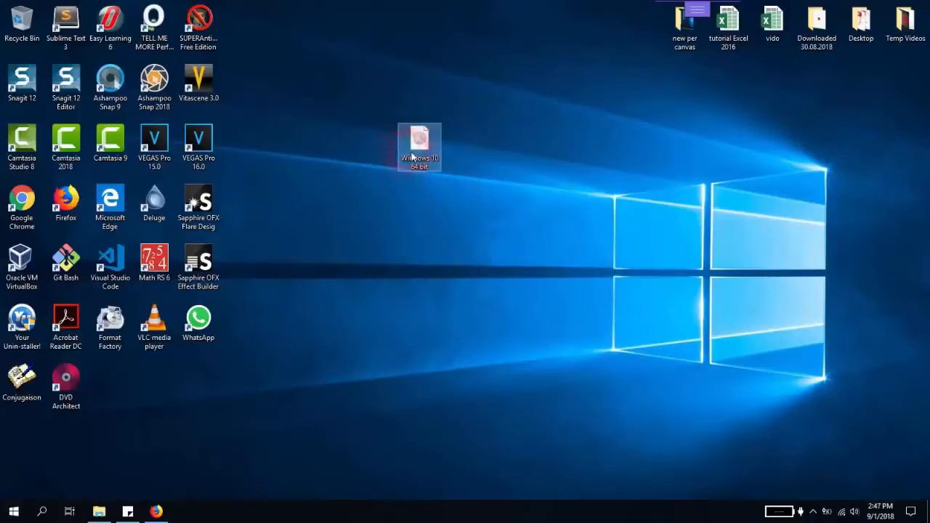
left_click(373, 185)
left_click(408, 149)
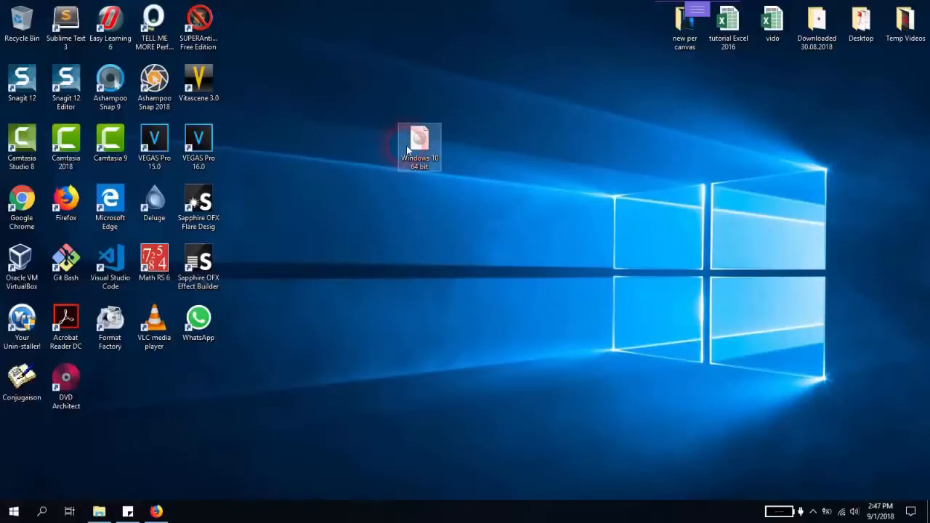